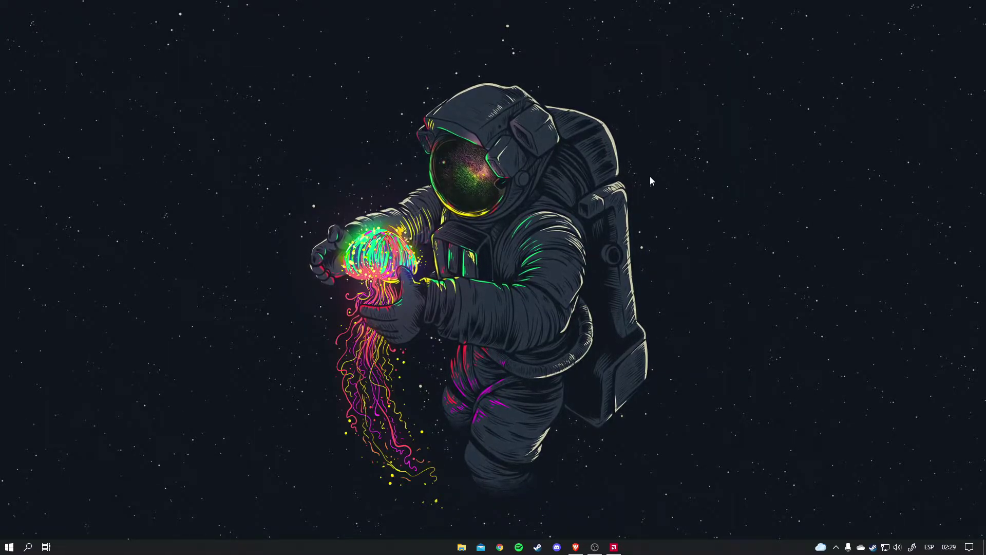
# Open AMD Radeon Software and go from the home page to the global display settings for Pantalla 1
pyautogui.rightClick(640, 191)
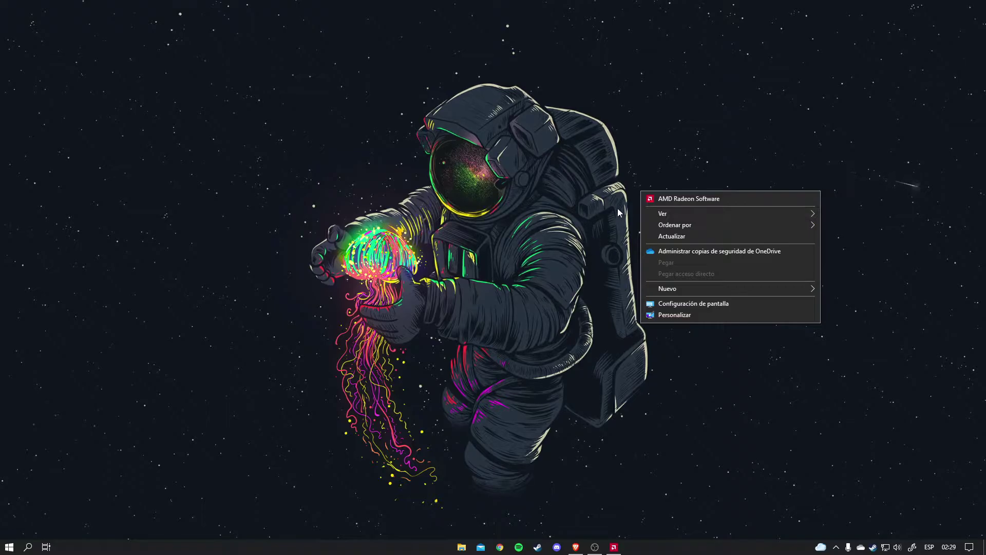
pyautogui.click(741, 198)
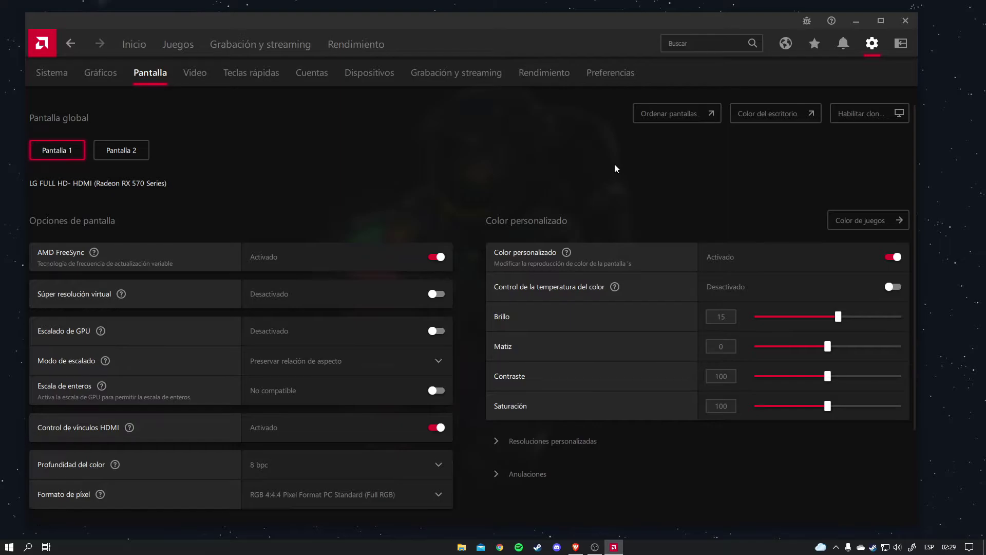
pyautogui.moveTo(473, 35)
pyautogui.mouseDown()
pyautogui.moveTo(494, 33)
pyautogui.moveTo(486, 35)
pyautogui.mouseUp()
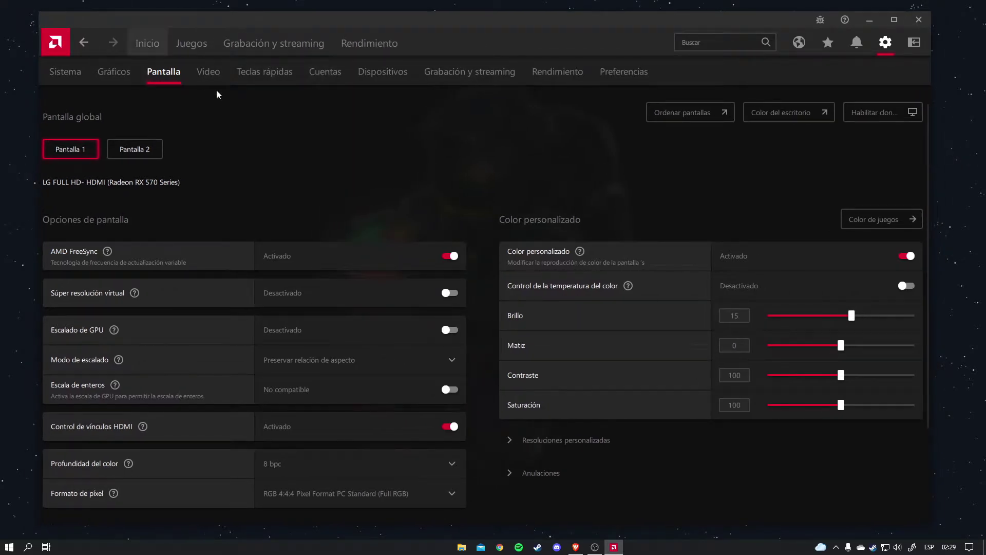
pyautogui.click(147, 43)
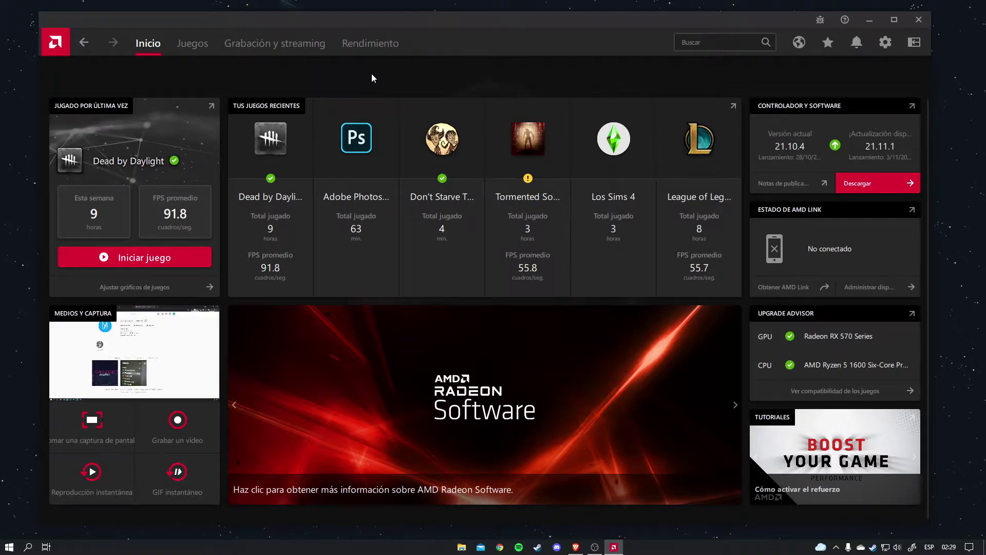
pyautogui.click(889, 46)
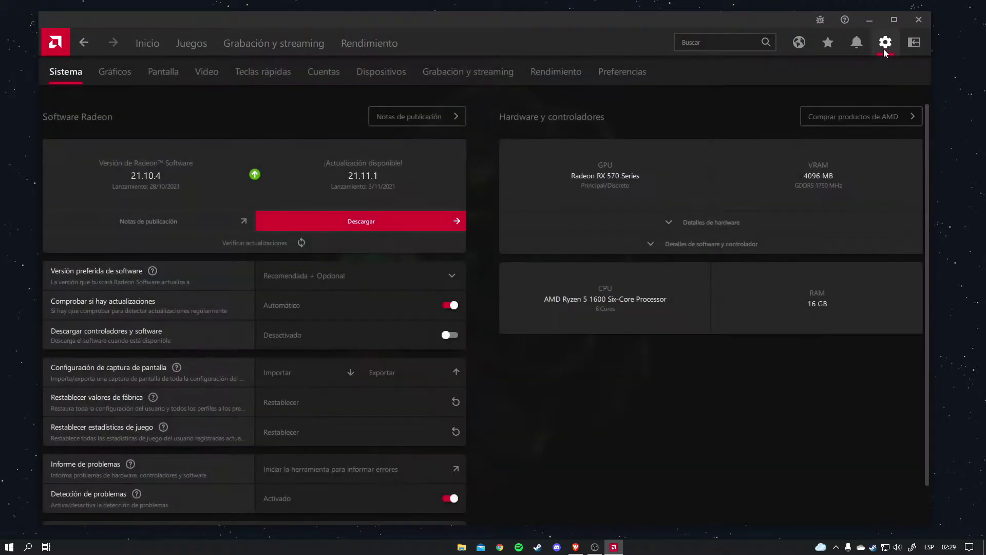
pyautogui.click(161, 77)
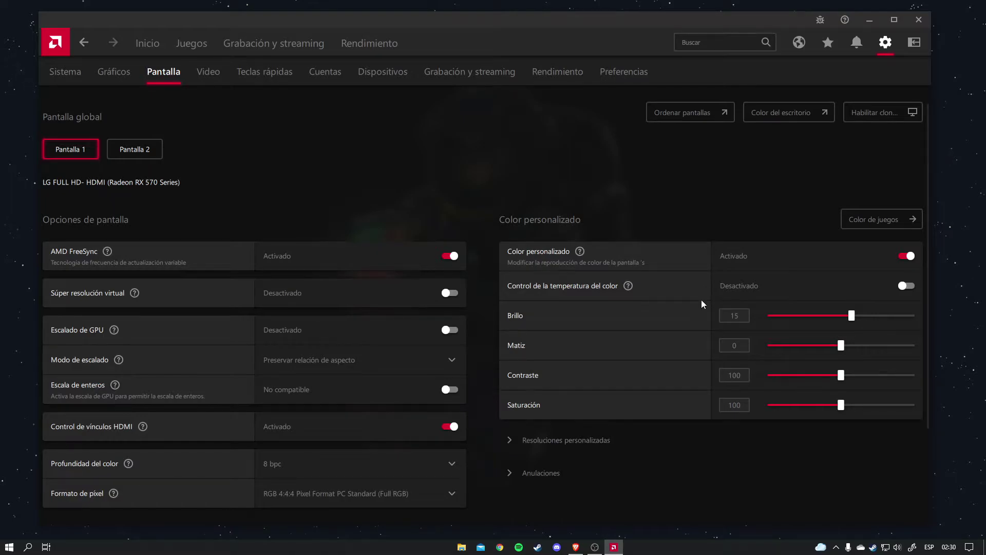
# Open the Dead by Daylight game profile and bring its custom colour settings into view
pyautogui.click(158, 46)
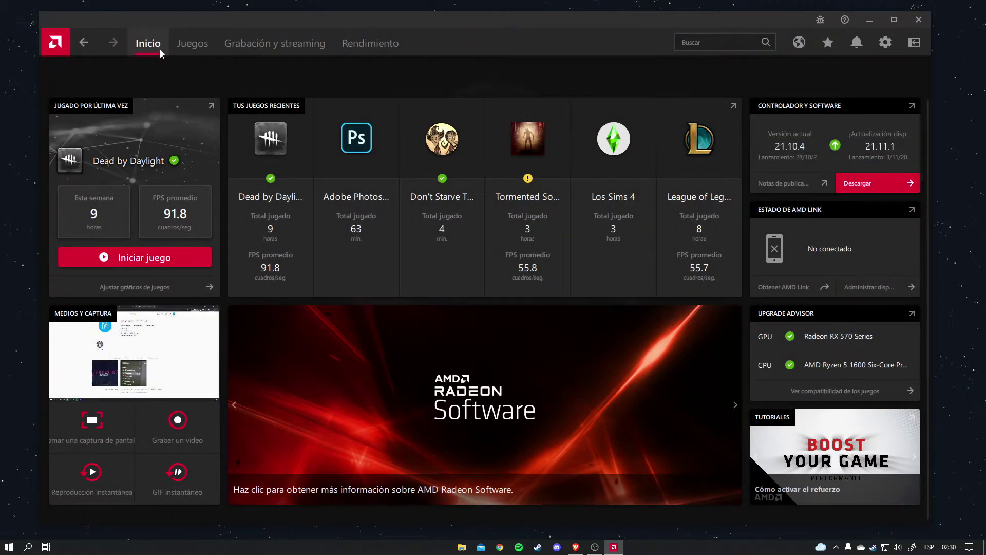
pyautogui.click(197, 45)
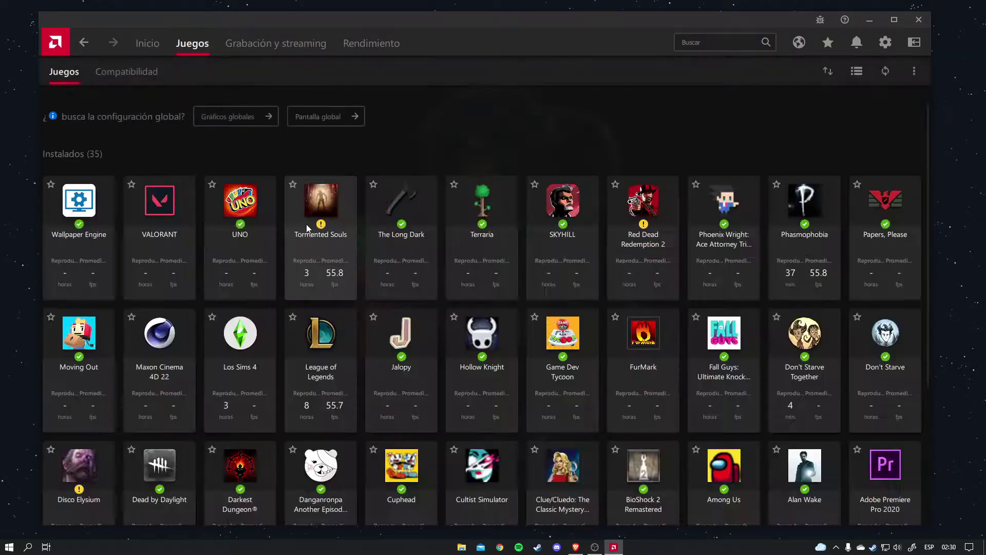
pyautogui.scroll(-2, 296, 280)
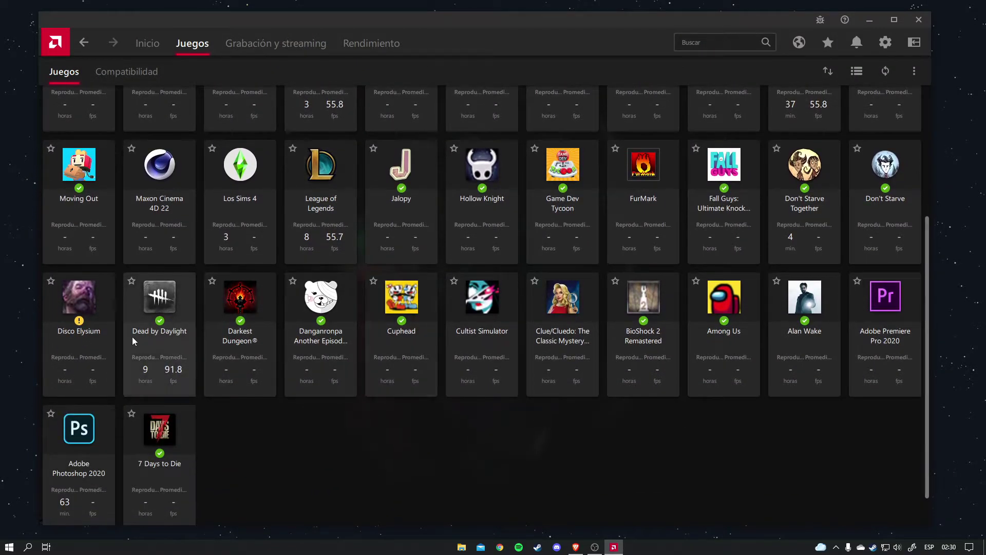
pyautogui.click(166, 347)
pyautogui.scroll(-3, 673, 311)
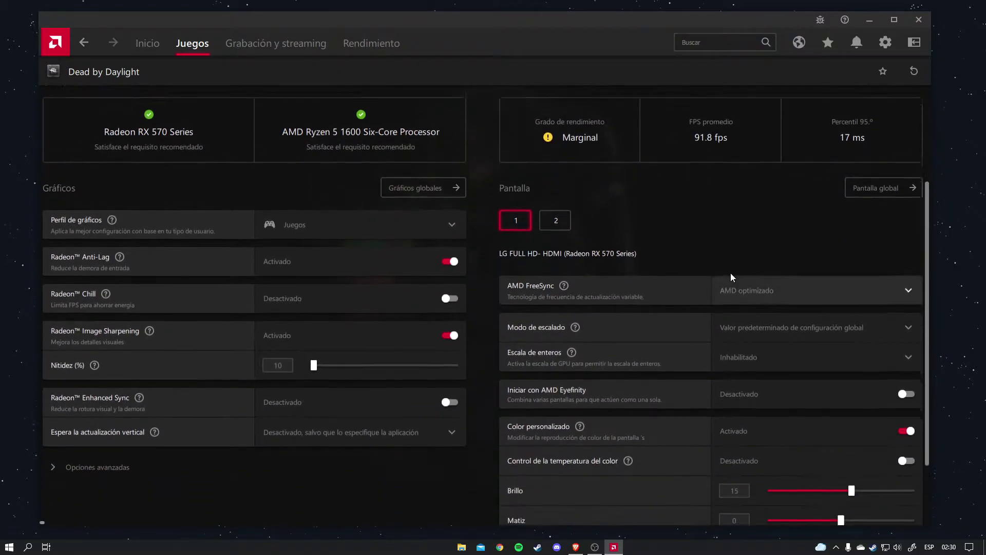
pyautogui.scroll(-2, 501, 329)
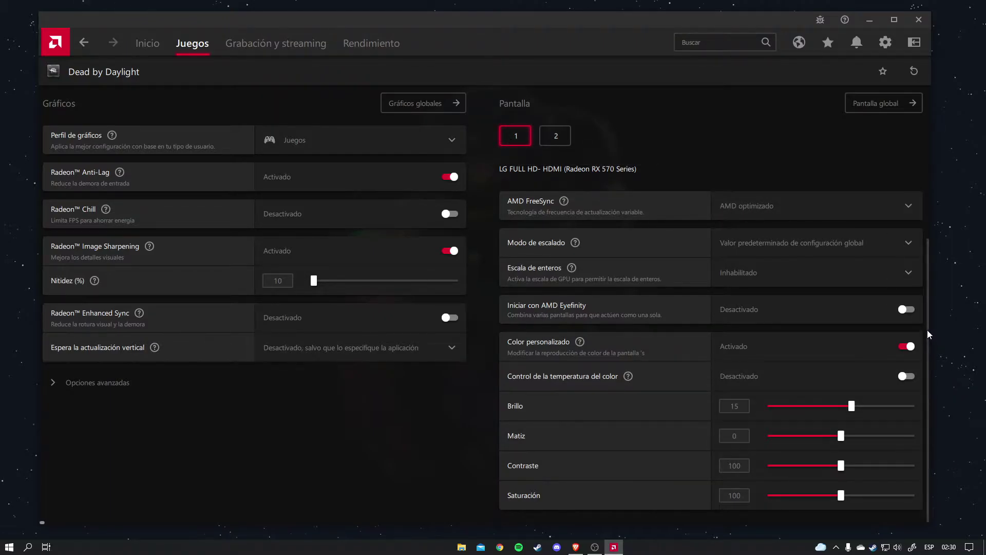
pyautogui.scroll(-1, 926, 325)
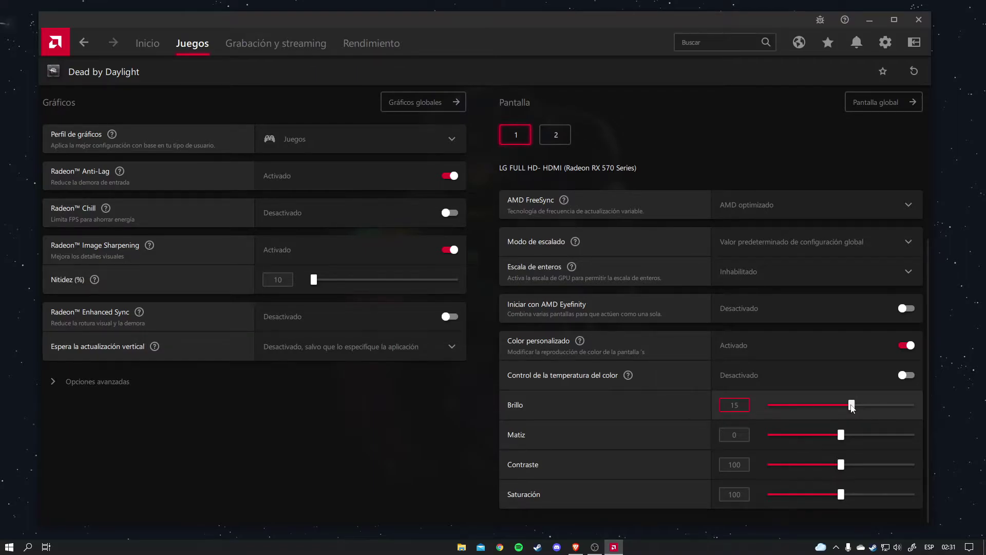
# Set the Dead by Daylight profile's custom colour to brightness 20, contrast 110 and saturation 150, and close AMD Radeon Software
pyautogui.moveTo(853, 405); pyautogui.dragTo(855, 405)
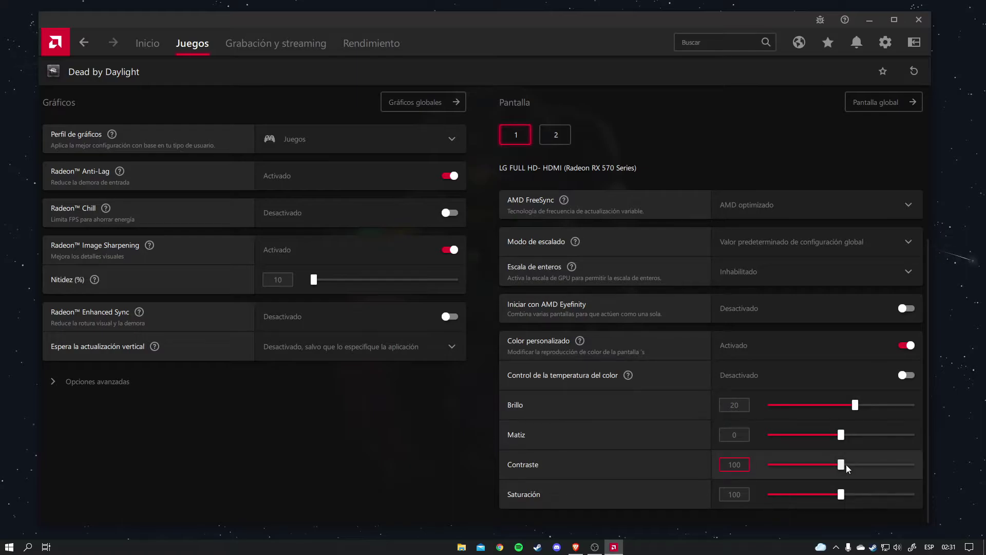
pyautogui.moveTo(842, 468); pyautogui.dragTo(876, 498)
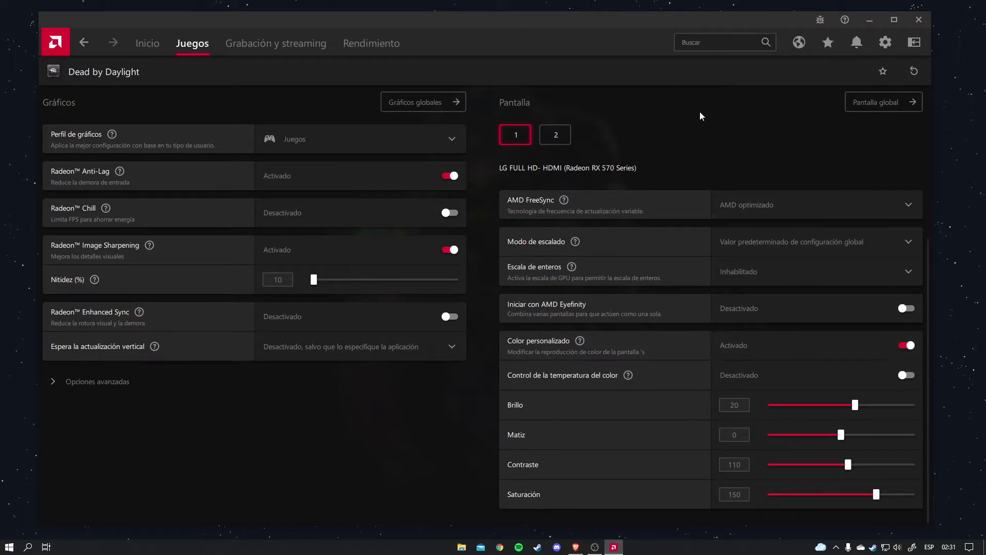
pyautogui.click(917, 23)
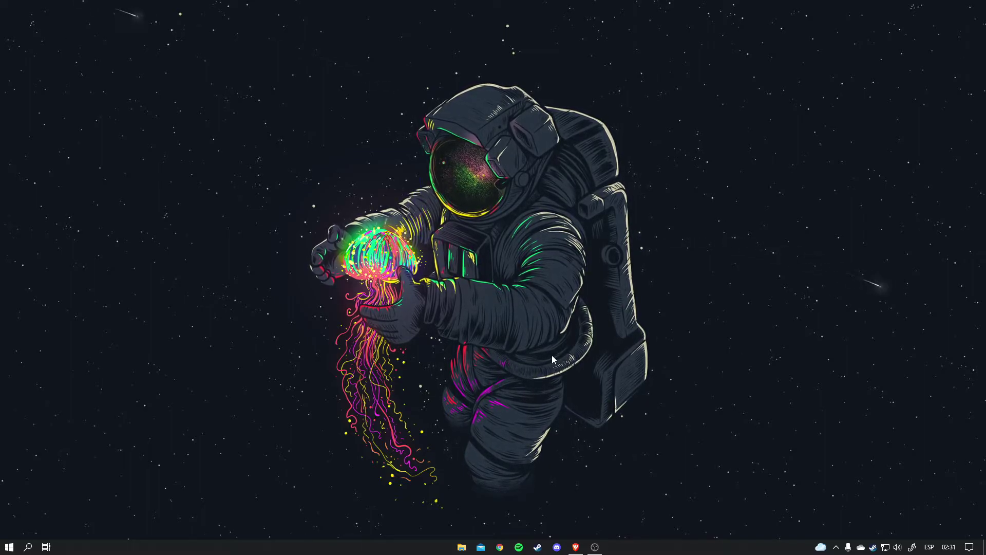
# Reopen AMD Radeon Software and check the custom colour settings of the global display
pyautogui.rightClick(748, 277)
pyautogui.click(778, 282)
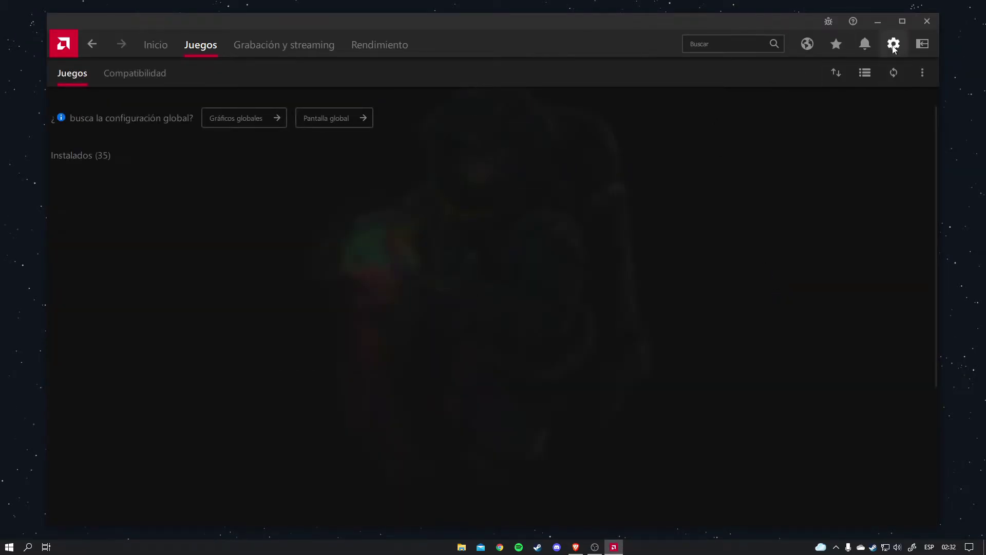
pyautogui.click(894, 45)
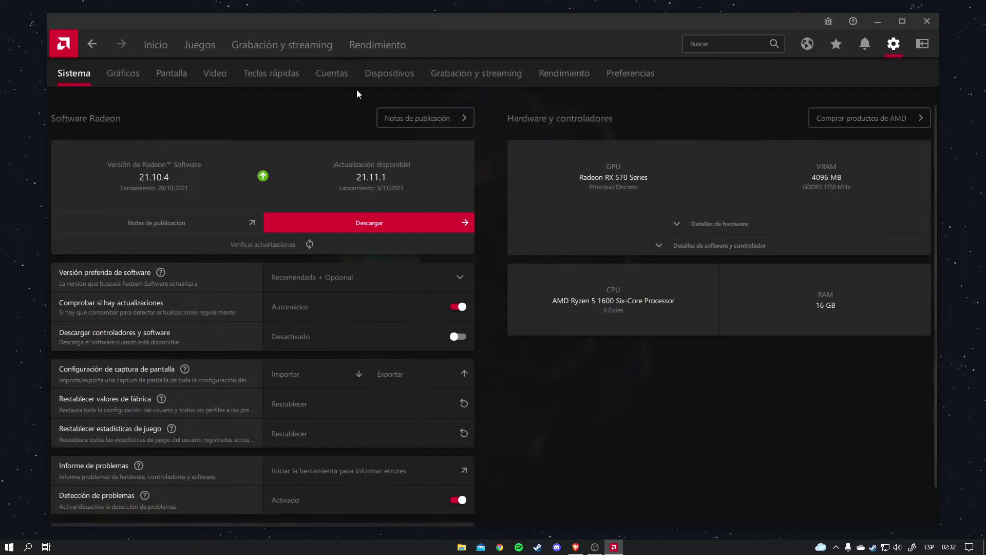
pyautogui.click(179, 77)
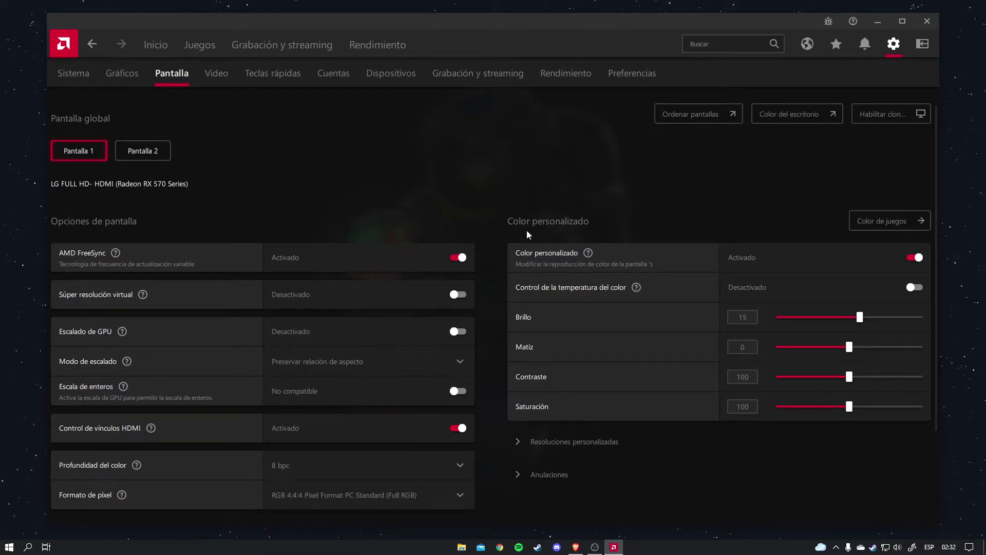
# Review the custom colour values in the Dead by Daylight game profile and close AMD Radeon Software
pyautogui.click(195, 45)
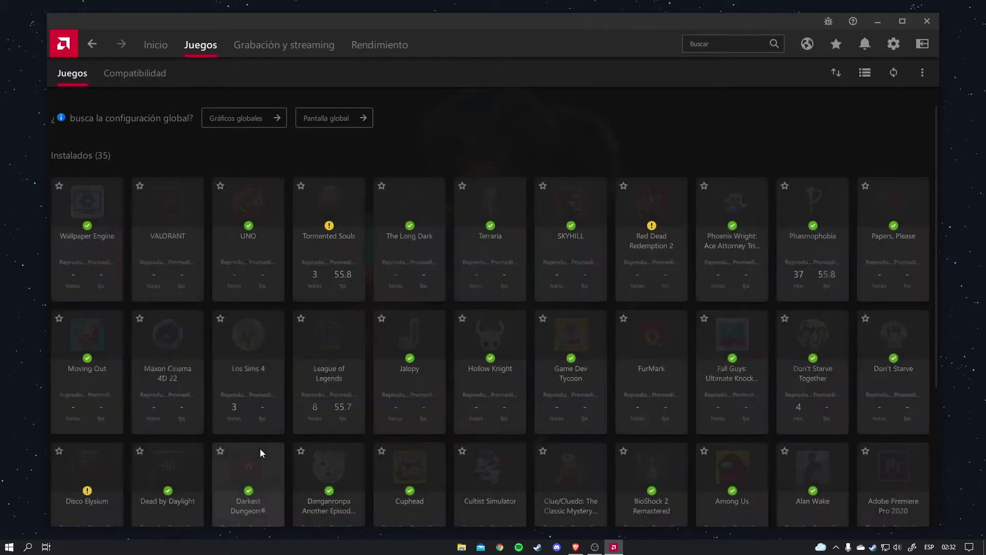
pyautogui.click(177, 470)
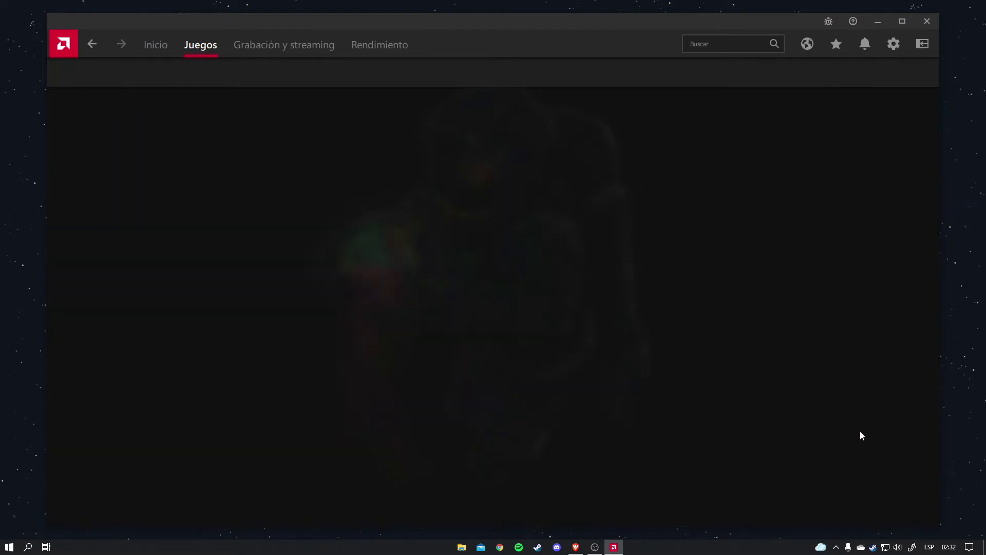
pyautogui.moveTo(935, 304); pyautogui.dragTo(948, 436)
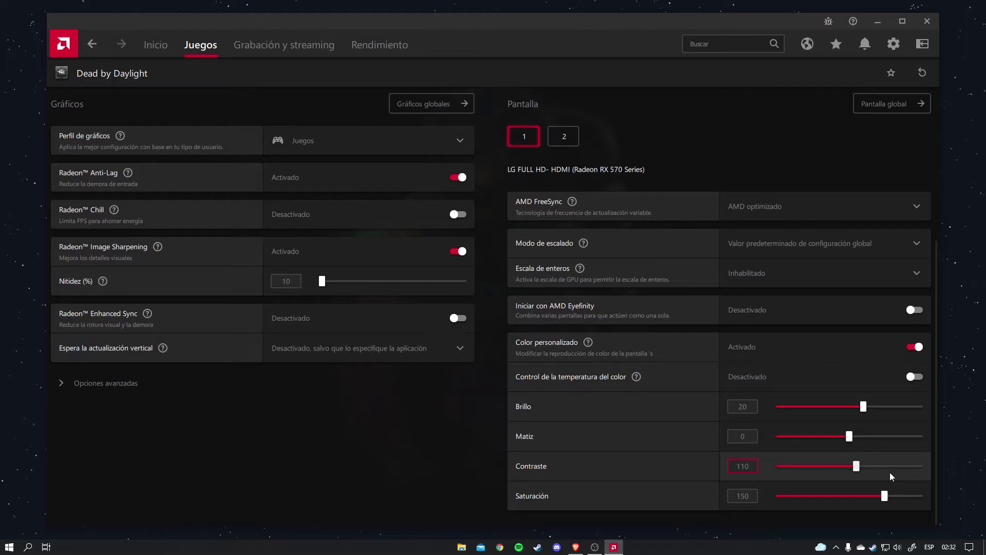
pyautogui.hotkey('alt', 'F4')
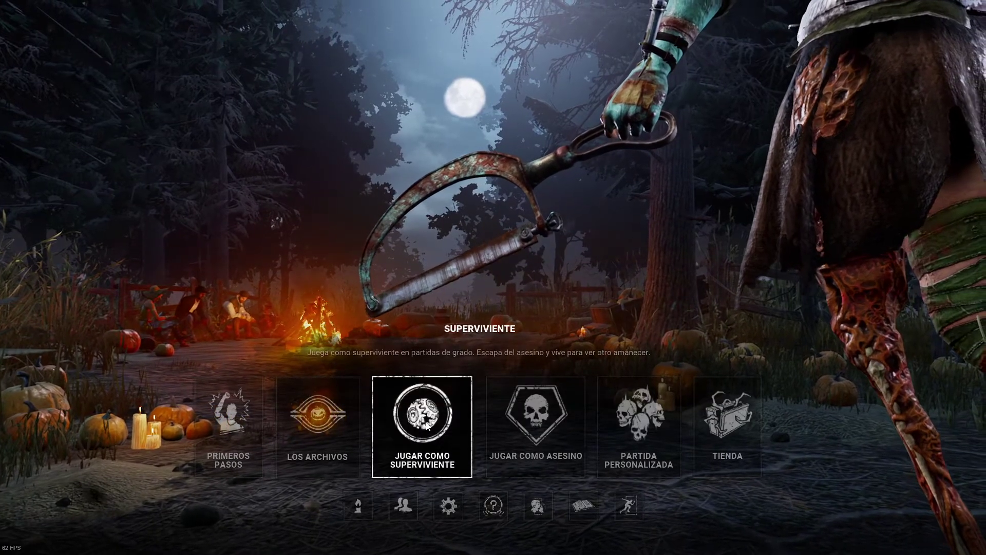
# Enter the survivor lobby from the Dead by Daylight main menu
pyautogui.click(438, 406)
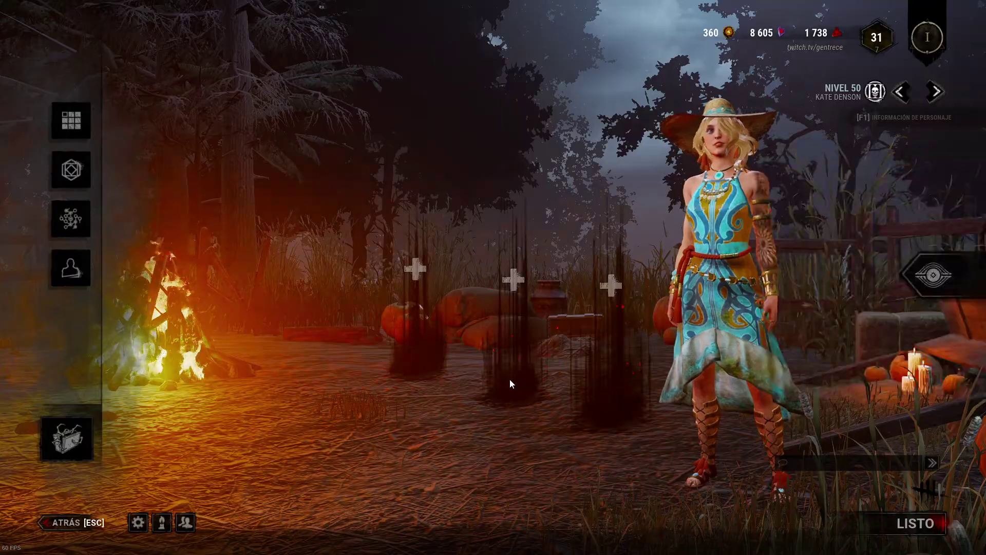
# Switch to OBS and open the filters of the Dead by Daylight (Video) source
pyautogui.hotkey('alt', 'Tab')
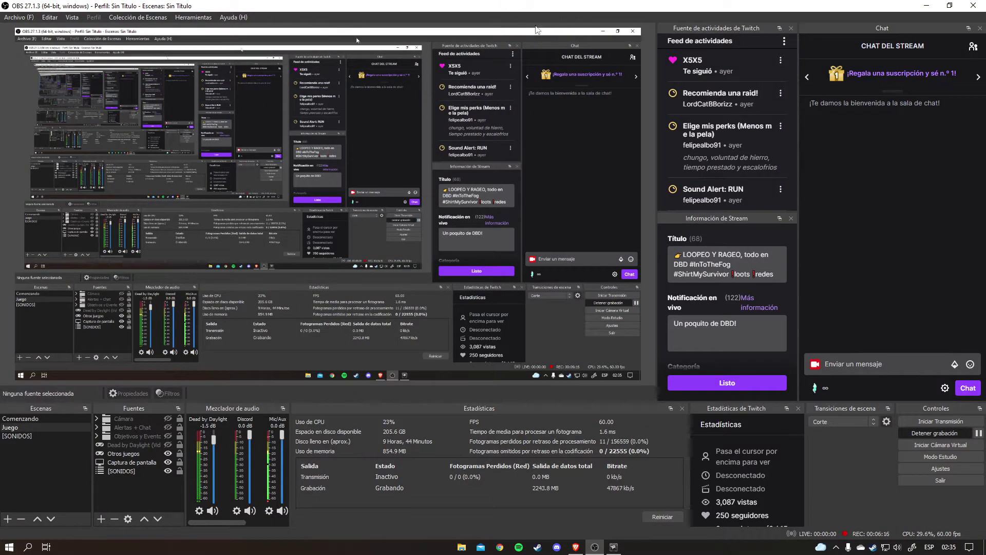
pyautogui.click(140, 446)
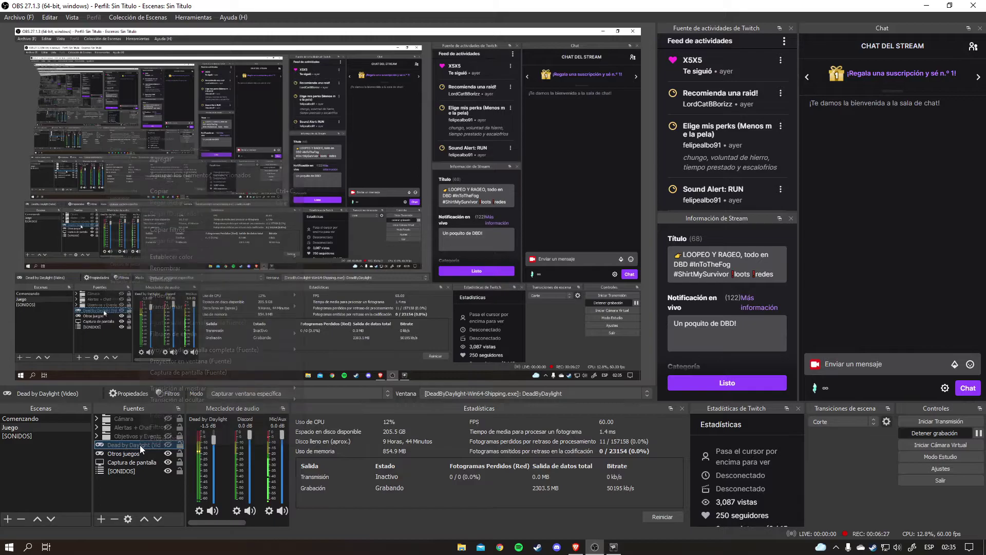
pyautogui.rightClick(140, 445)
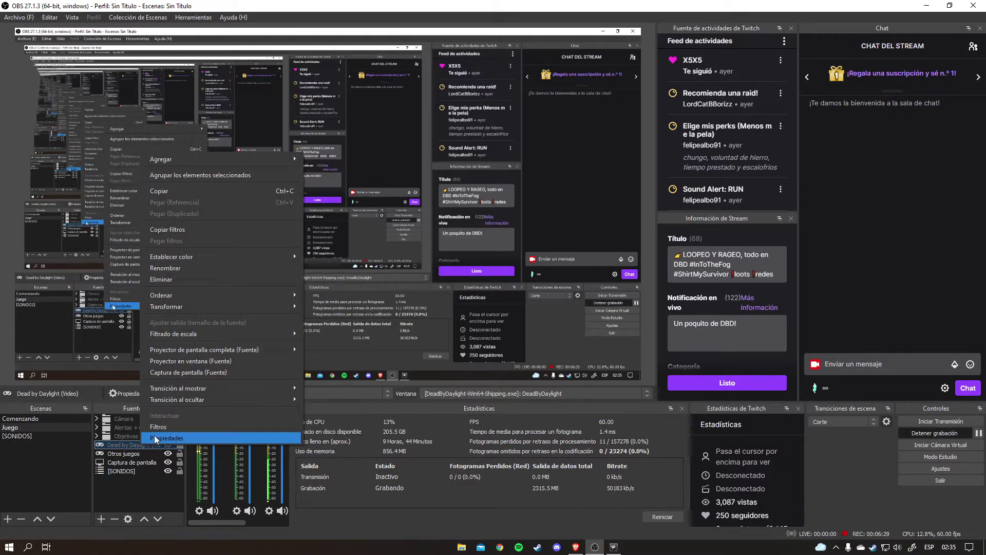
pyautogui.click(162, 427)
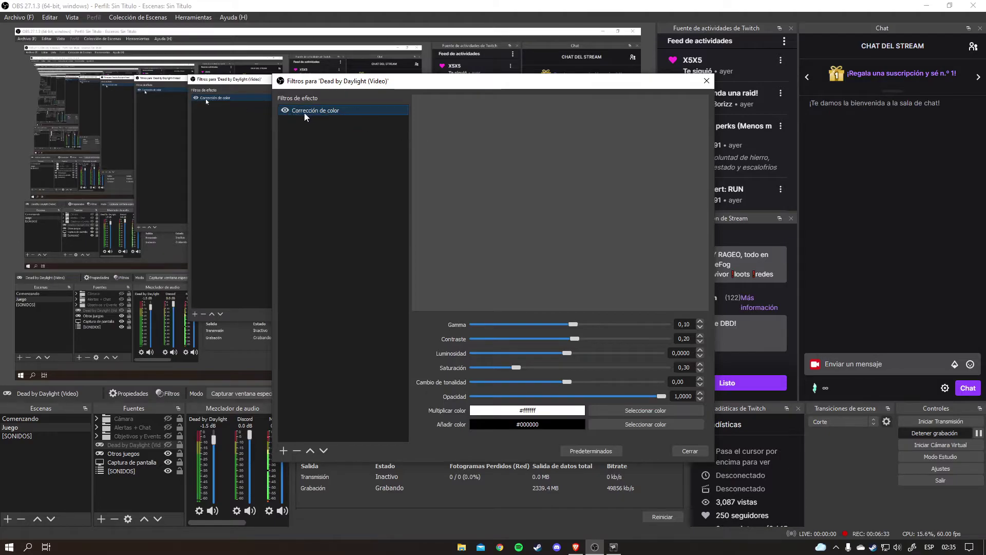
pyautogui.rightClick(346, 148)
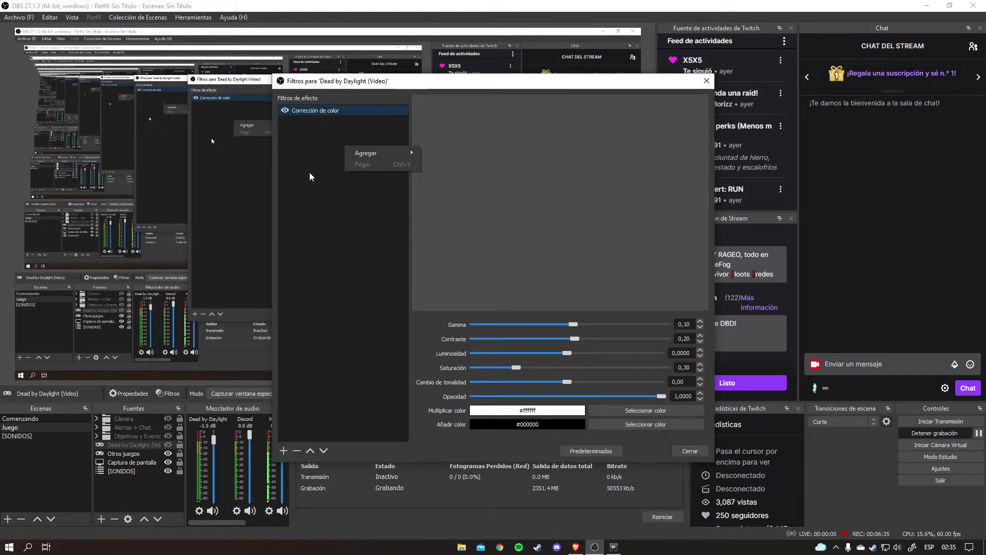
pyautogui.press('Escape')
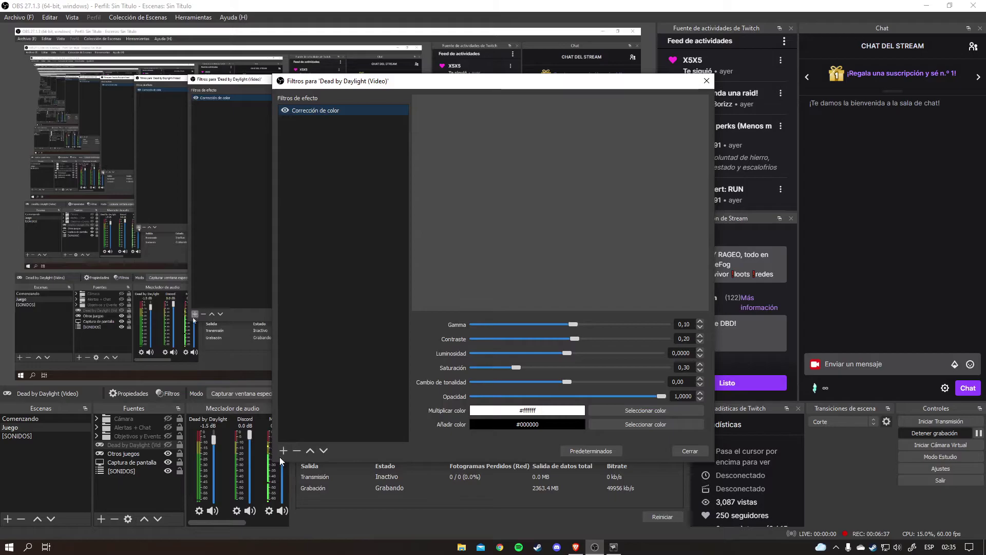
pyautogui.click(283, 451)
pyautogui.click(386, 239)
pyautogui.rightClick(352, 162)
pyautogui.press('Escape')
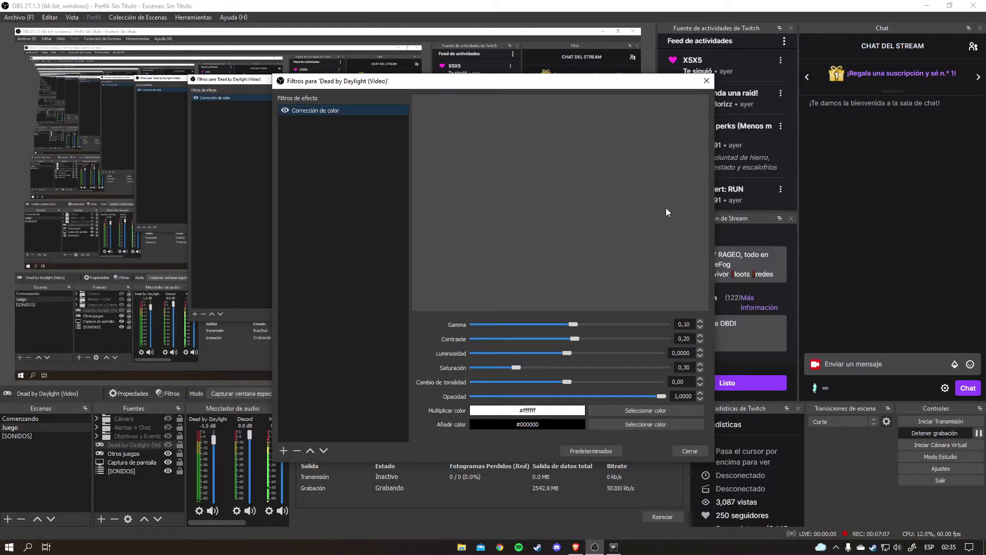
# Move the filters window of the Dead by Daylight (Video) source aside to uncover the OBS source list
pyautogui.moveTo(580, 84); pyautogui.dragTo(850, 94)
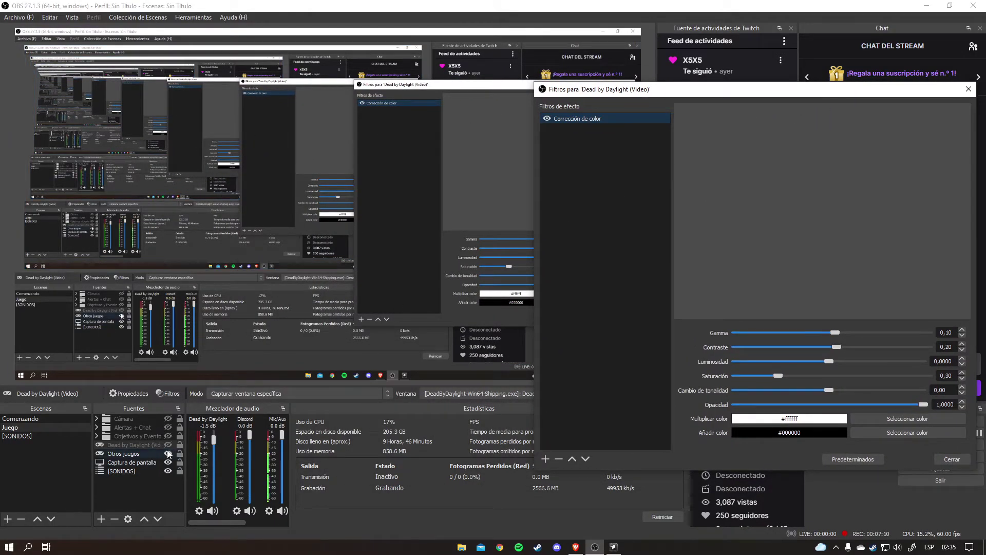